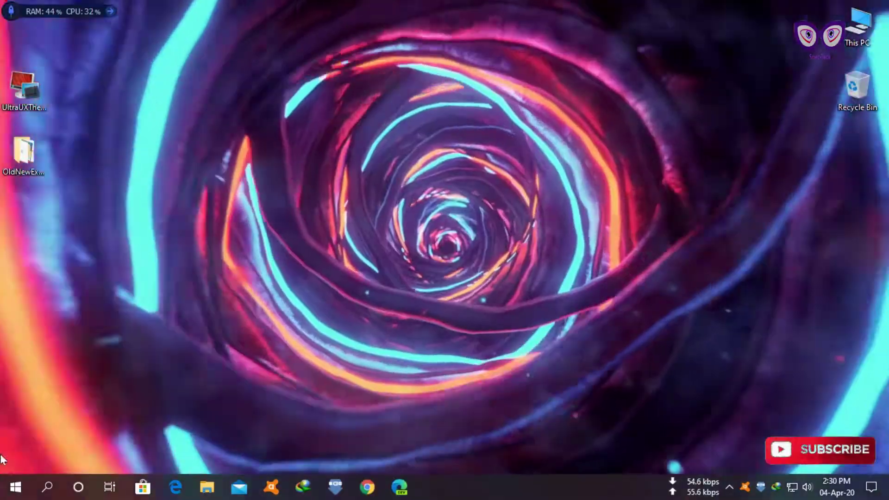
# Create a system restore point named 'Windows 10 Theme' and dismiss the success message.
pyautogui.press('super')
pyautogui.write('sy')
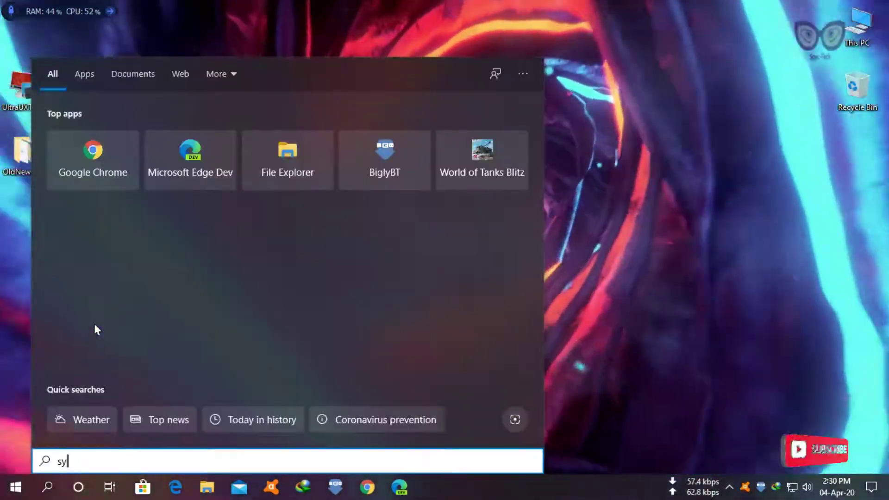
pyautogui.write('stem res')
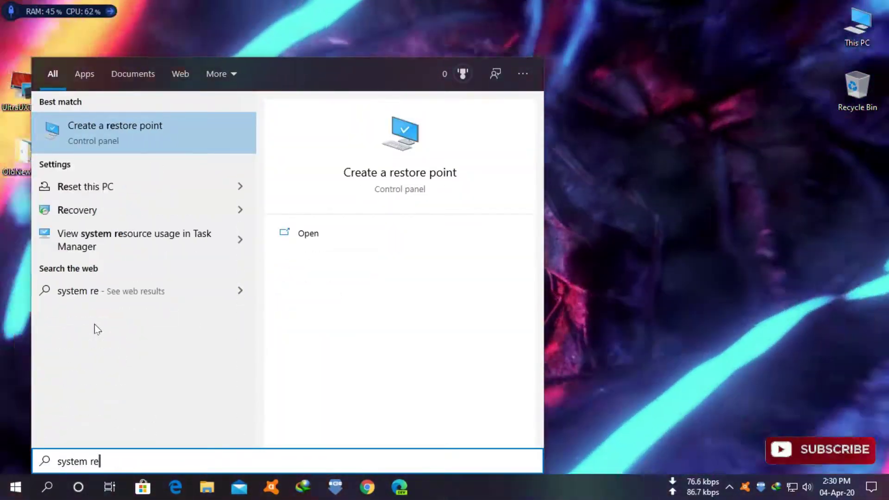
pyautogui.click(176, 130)
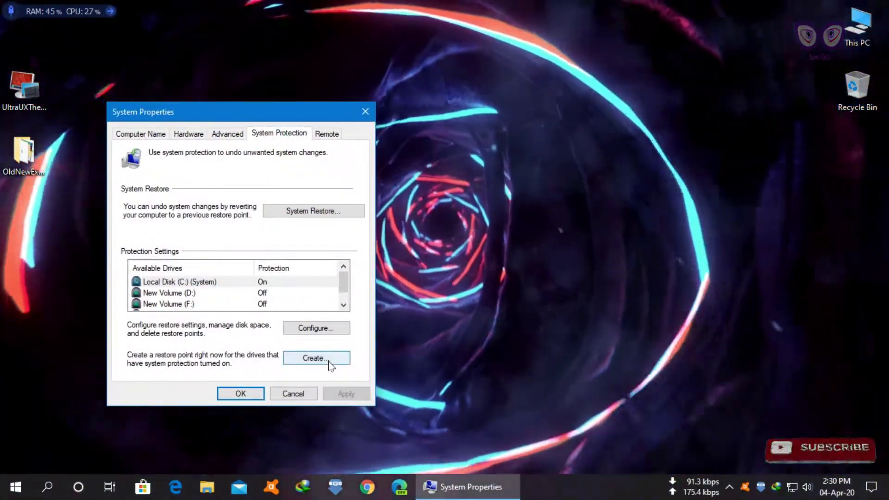
pyautogui.click(329, 362)
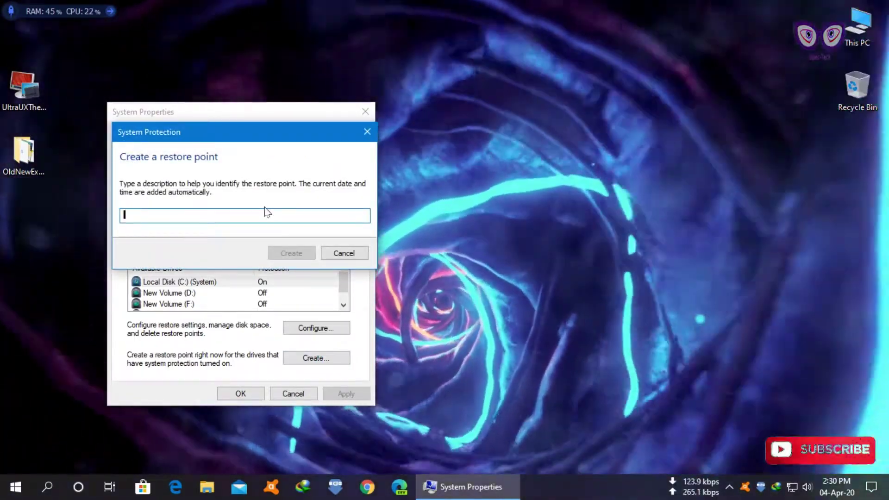
pyautogui.write('Windows 1')
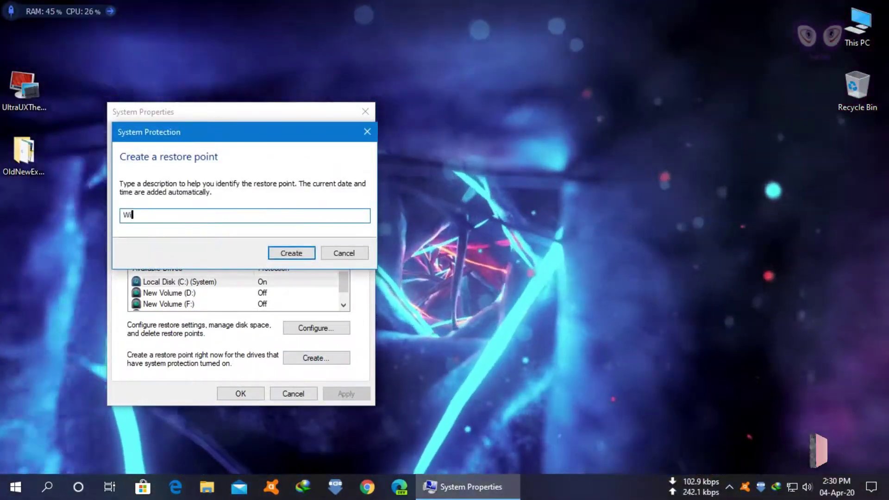
pyautogui.write('0 Theme')
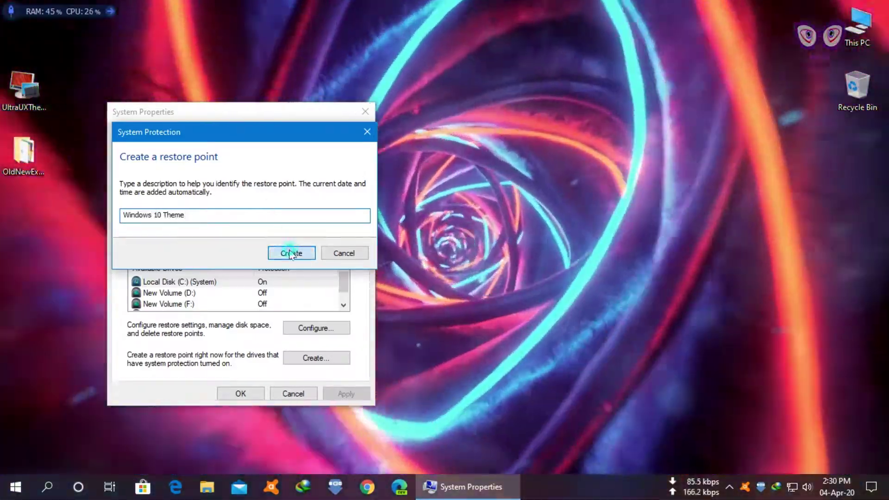
pyautogui.click(288, 253)
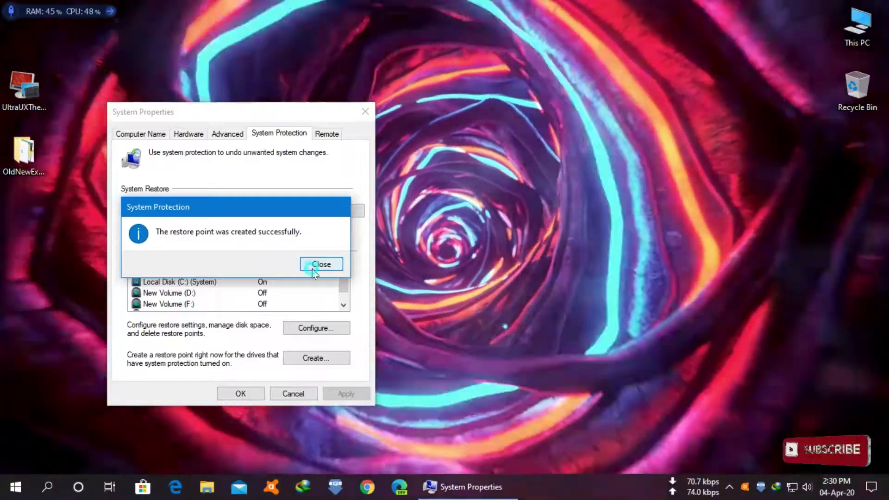
pyautogui.click(320, 264)
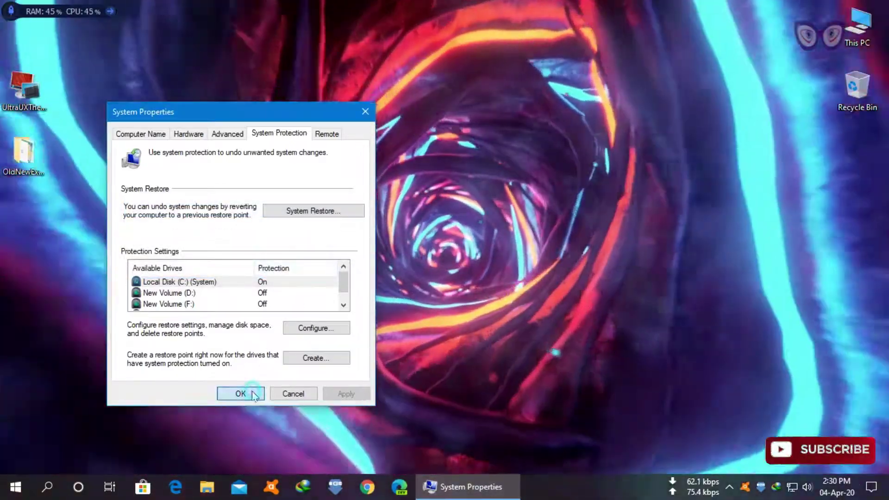
# Run UltraUXThemePatcher past its licence pages, see files already patched, and quit setup.
pyautogui.click(251, 391)
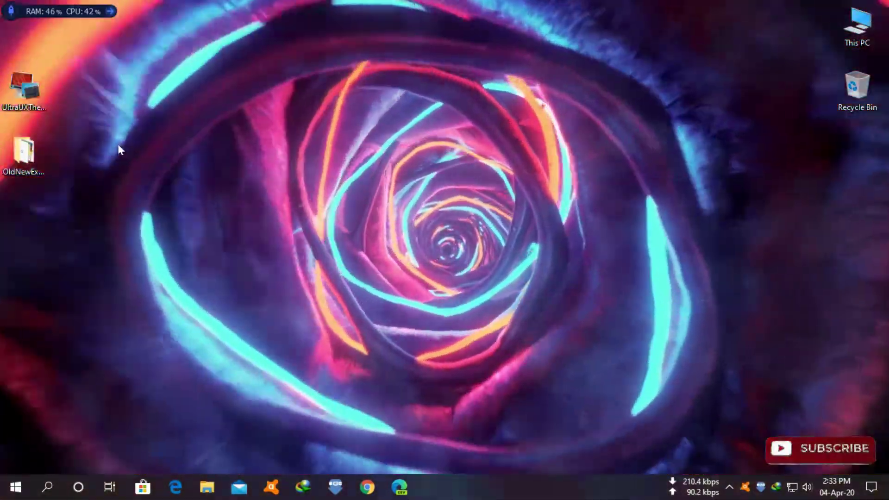
pyautogui.click(21, 86)
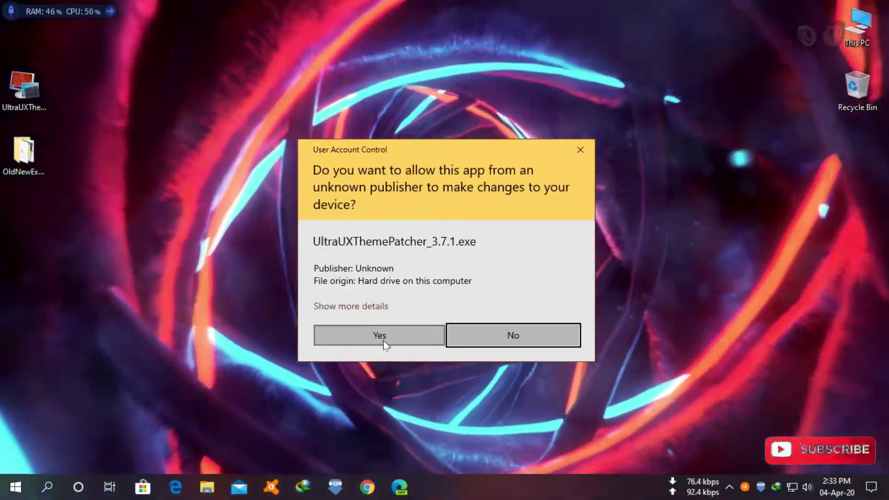
pyautogui.click(383, 341)
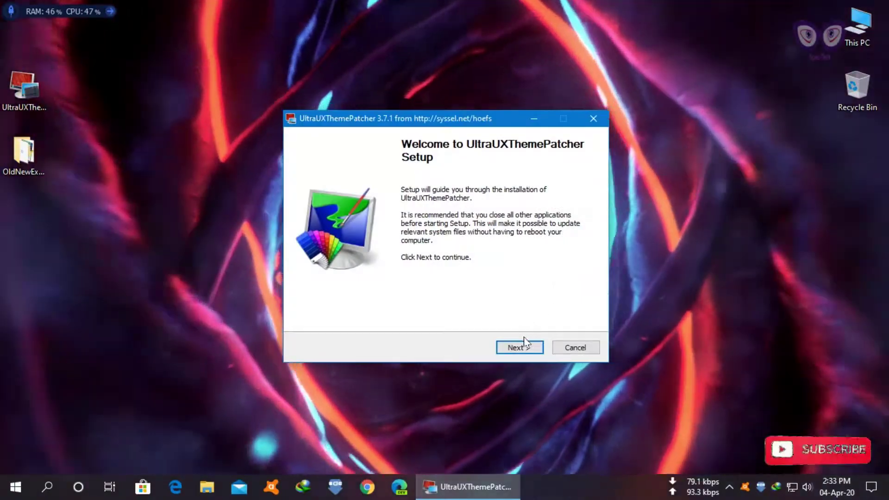
pyautogui.click(521, 347)
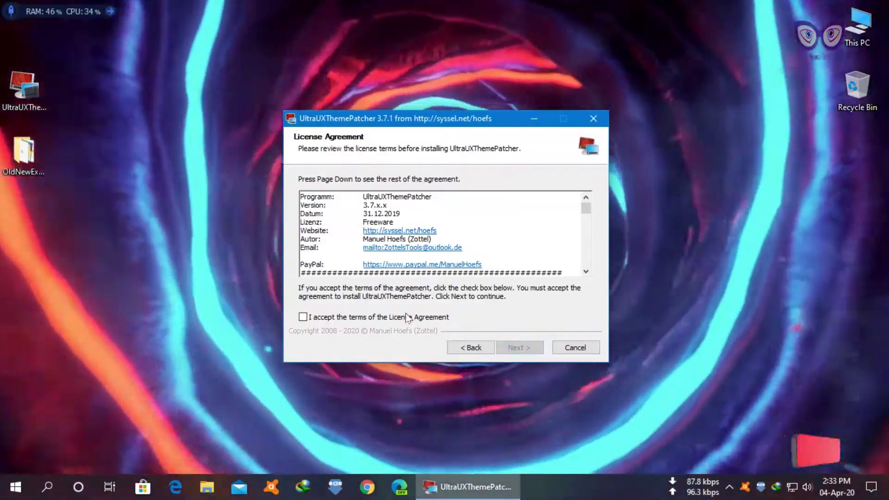
pyautogui.click(353, 317)
pyautogui.click(518, 347)
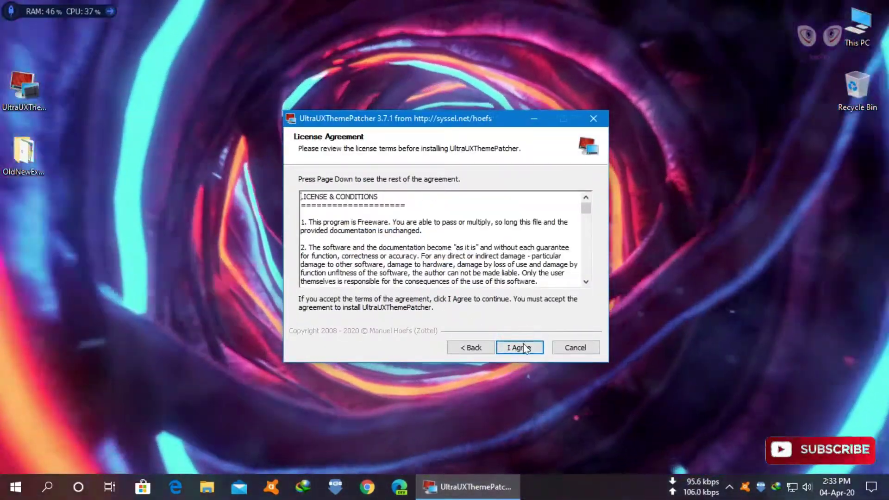
pyautogui.click(522, 345)
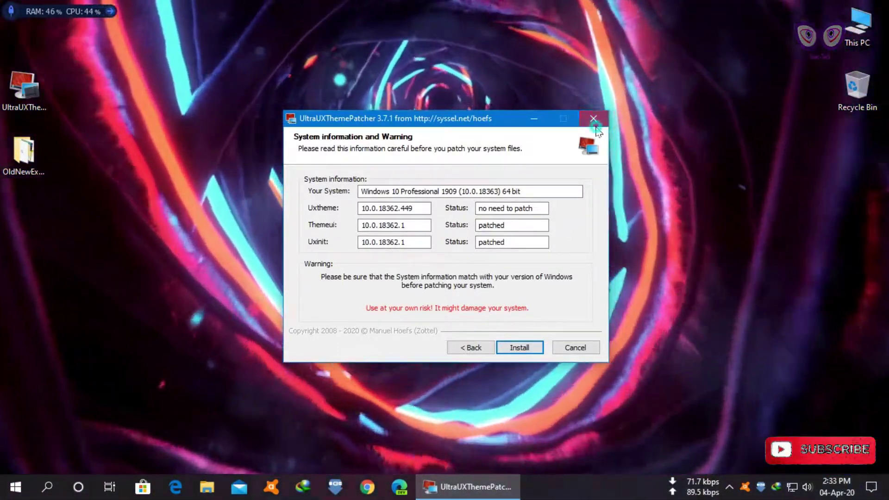
pyautogui.click(596, 126)
pyautogui.click(489, 286)
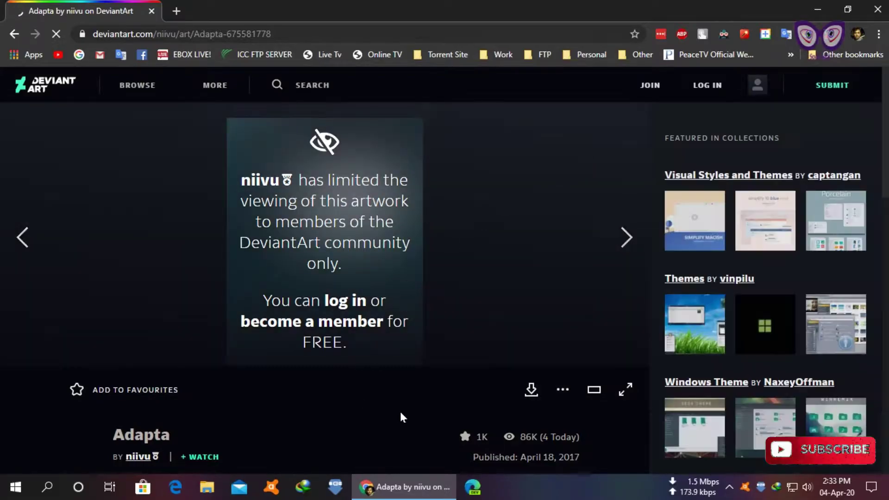
# Scroll the Adapta DeviantArt page to reach the theme's download icon.
pyautogui.scroll(-4, 400, 412)
pyautogui.scroll(-2, 454, 305)
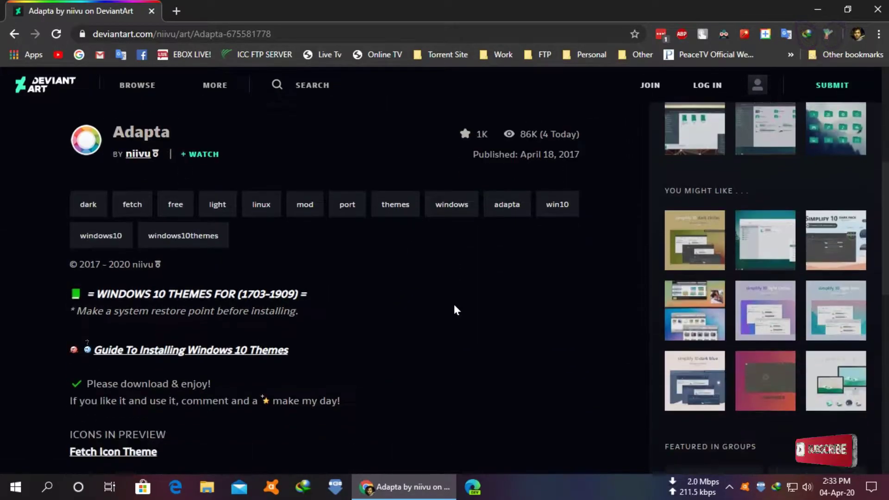
pyautogui.scroll(6, 454, 304)
pyautogui.scroll(-4, 455, 305)
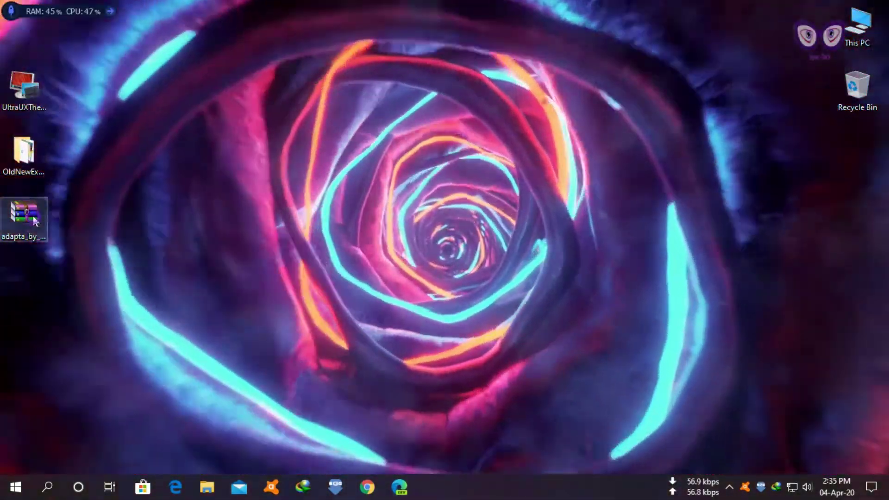
# Extract the Adapta archive on the desktop and select its five theme items.
pyautogui.rightClick(33, 218)
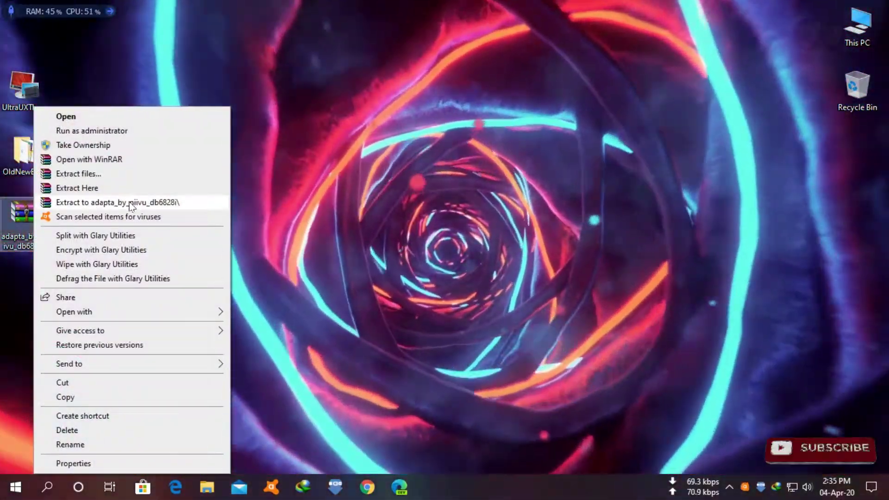
pyautogui.click(130, 204)
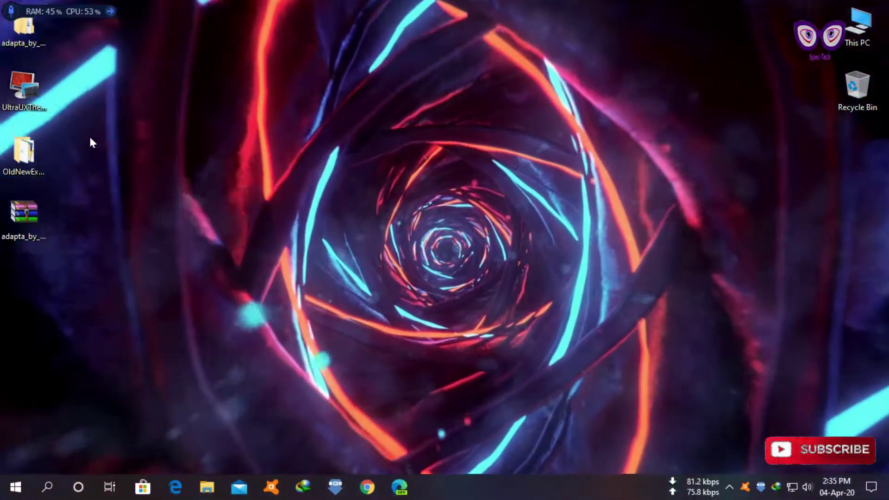
pyautogui.moveTo(24, 28); pyautogui.dragTo(129, 157)
pyautogui.doubleClick(132, 160)
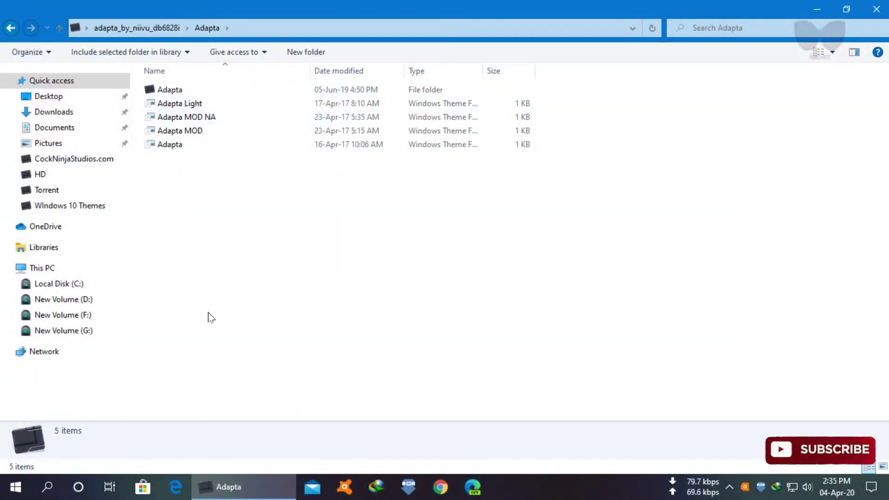
pyautogui.moveTo(208, 313); pyautogui.dragTo(747, 78)
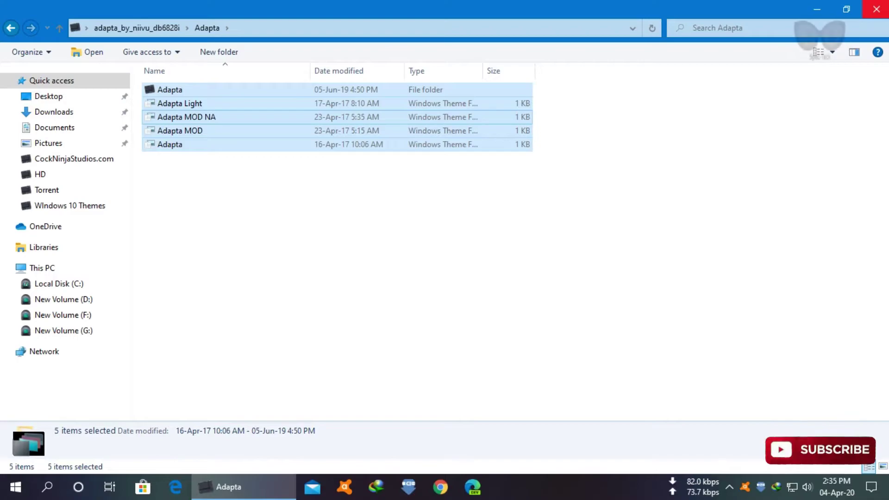
# Put the theme items into C:\Windows\Resources\Themes and dismiss the file conflict prompt.
pyautogui.click(60, 284)
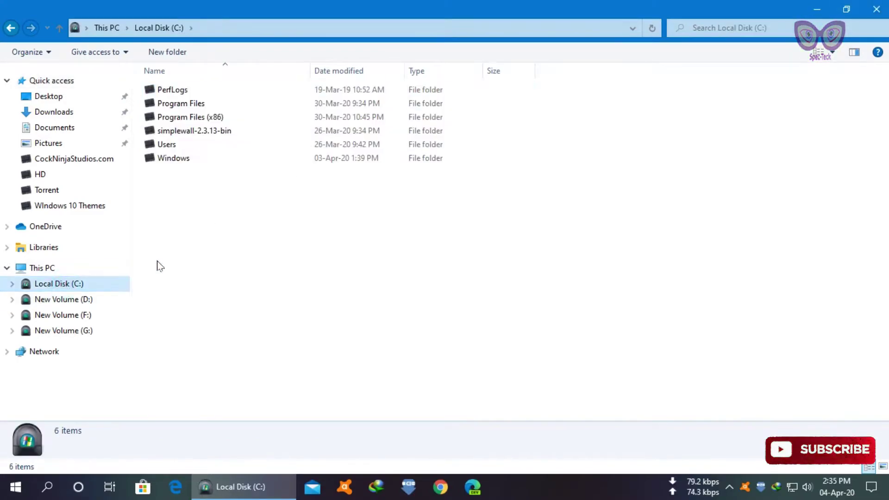
pyautogui.doubleClick(202, 160)
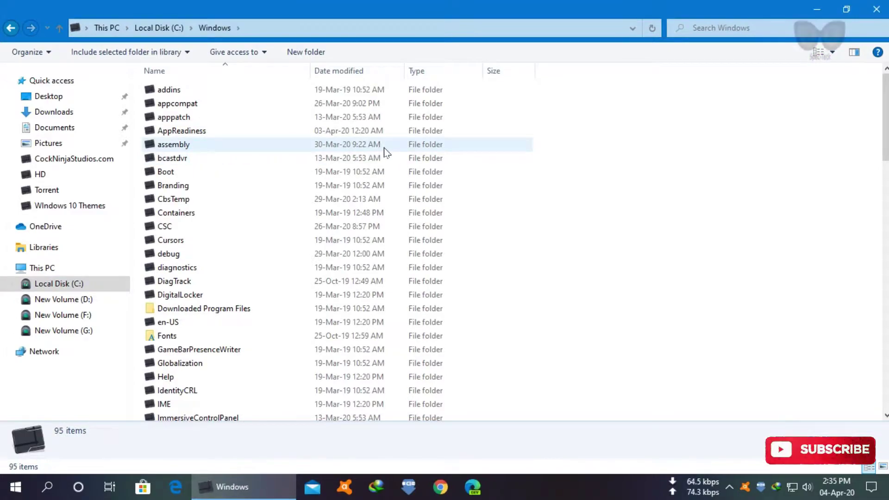
pyautogui.press('r')
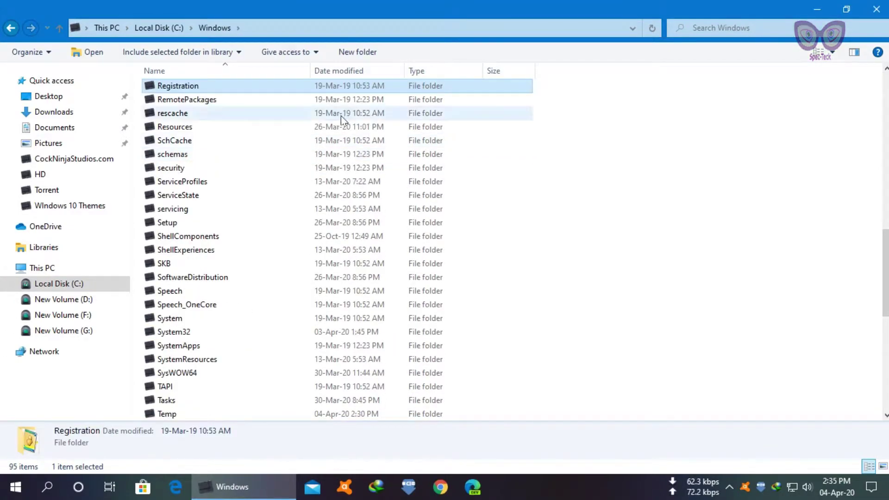
pyautogui.doubleClick(309, 129)
pyautogui.doubleClick(316, 106)
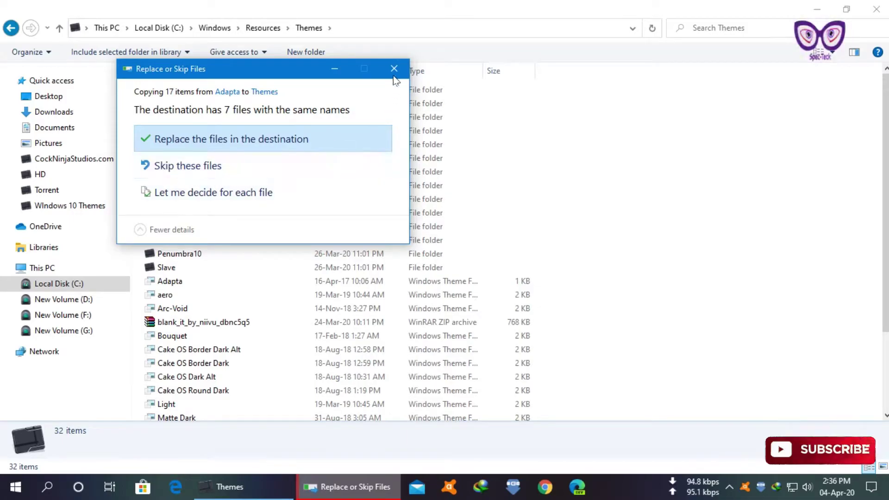
pyautogui.click(394, 69)
# Close the Themes folder, then choose the Adapta tile on Personalization's Themes page.
pyautogui.click(876, 9)
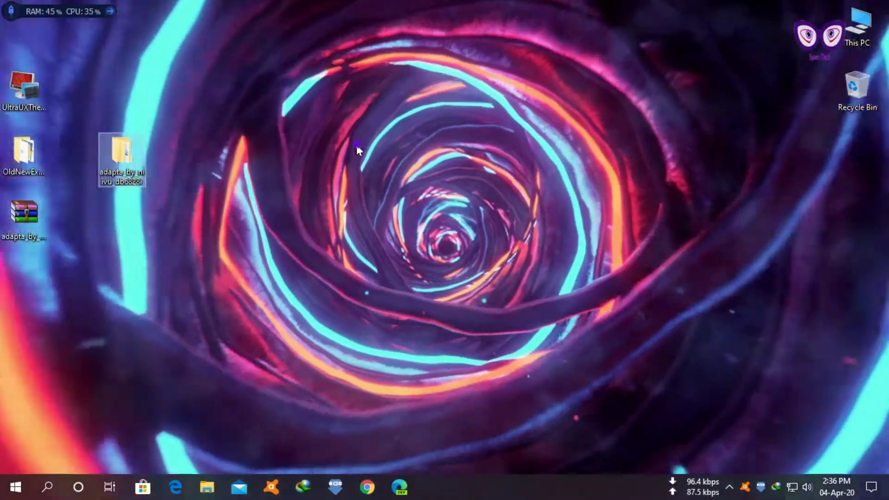
pyautogui.rightClick(357, 146)
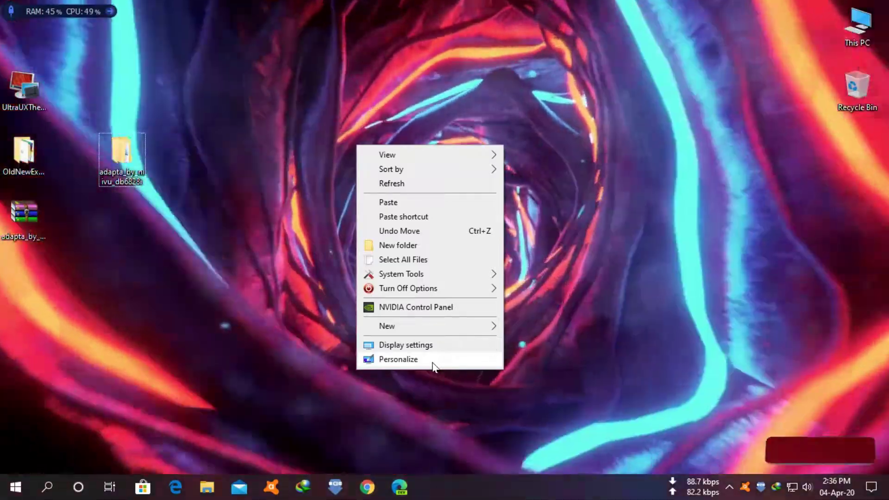
pyautogui.click(432, 361)
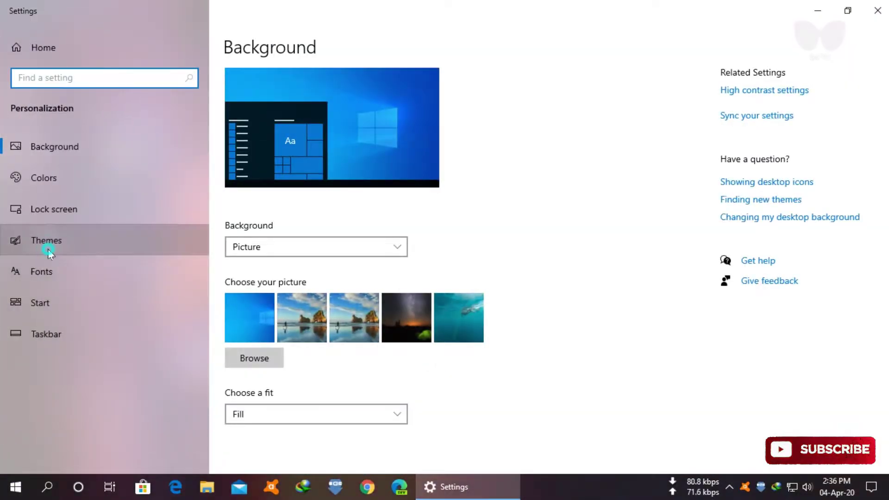
pyautogui.click(49, 250)
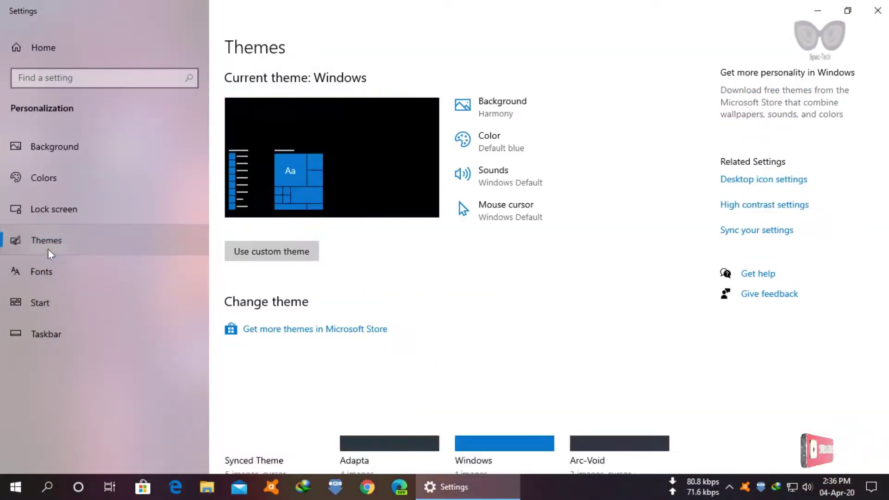
pyautogui.scroll(-3, 648, 208)
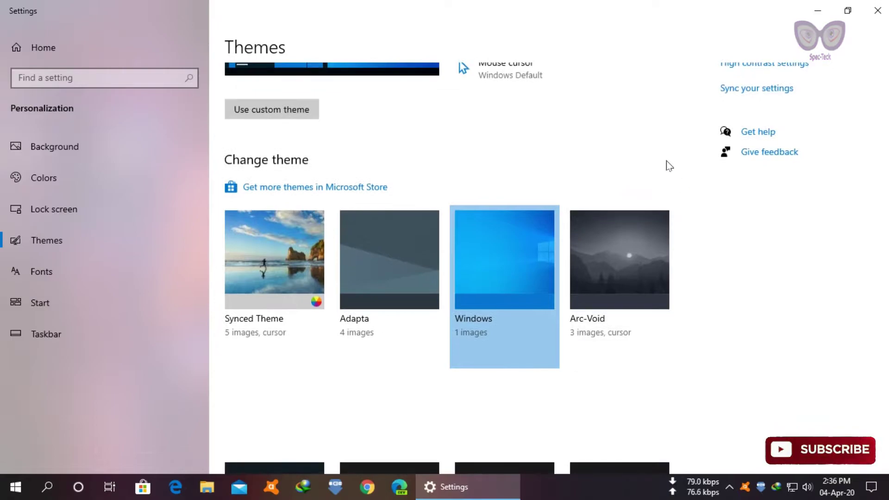
pyautogui.scroll(-10, 667, 162)
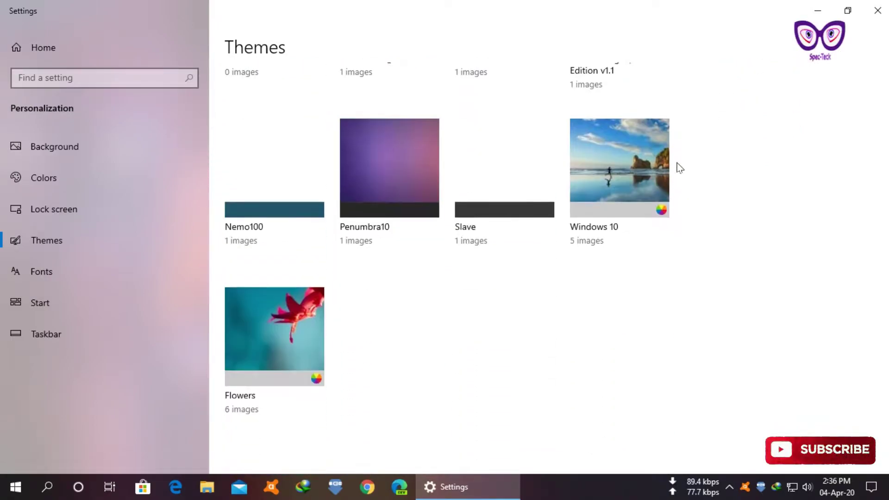
pyautogui.scroll(10, 679, 168)
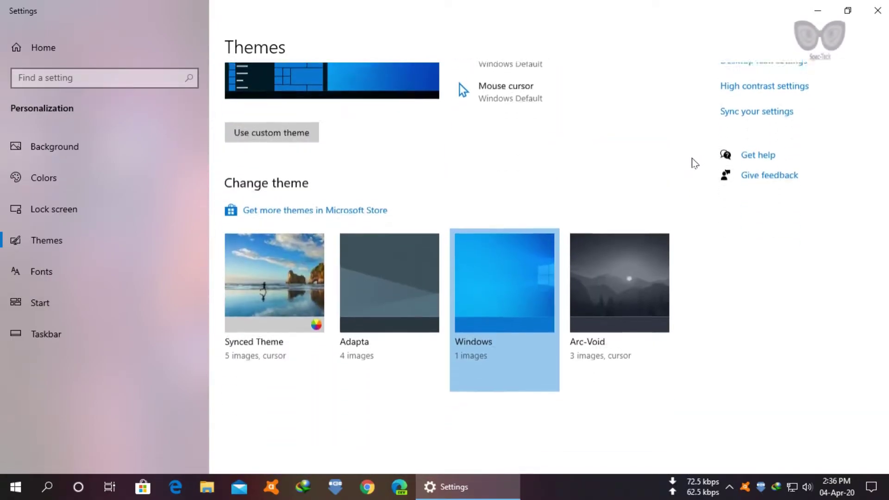
pyautogui.scroll(-2, 691, 158)
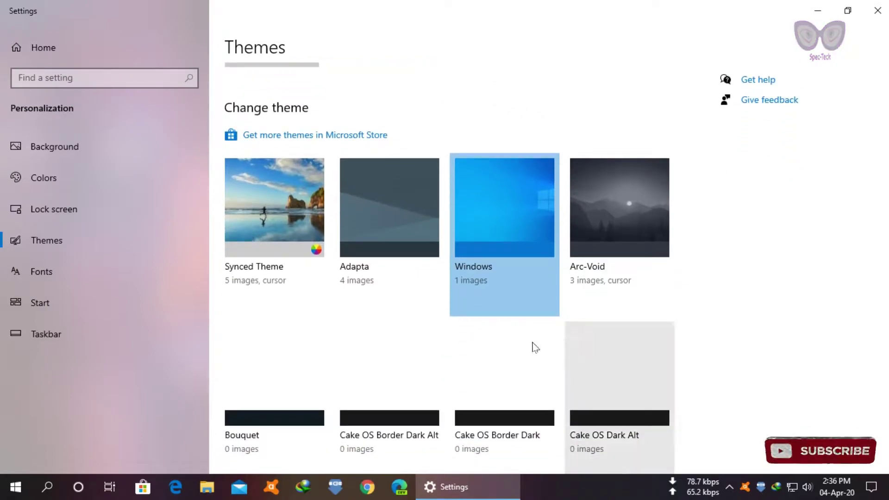
pyautogui.click(376, 218)
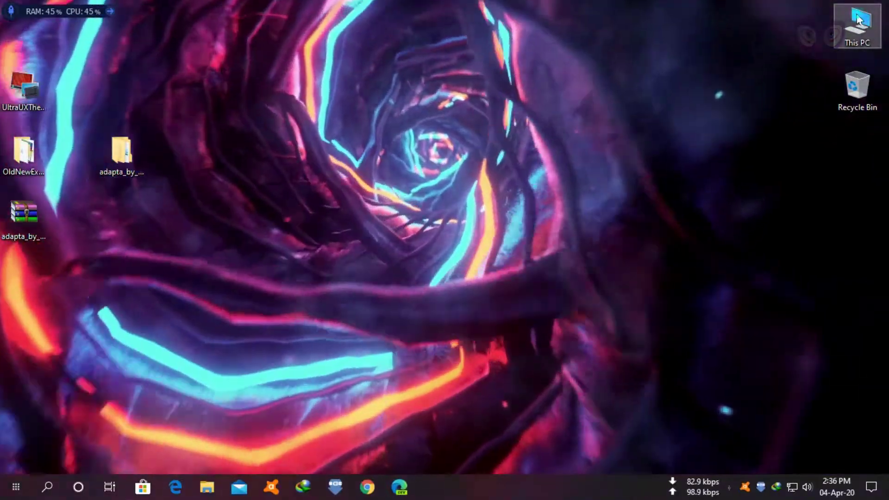
pyautogui.doubleClick(858, 20)
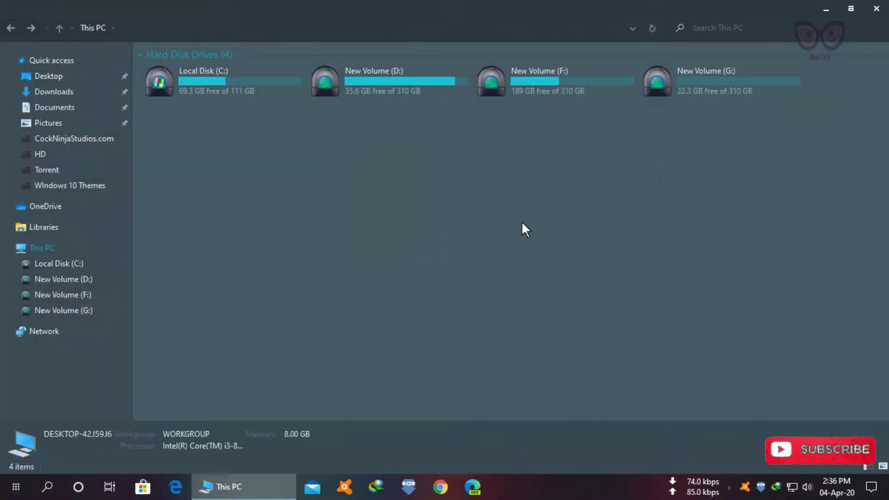
pyautogui.doubleClick(406, 77)
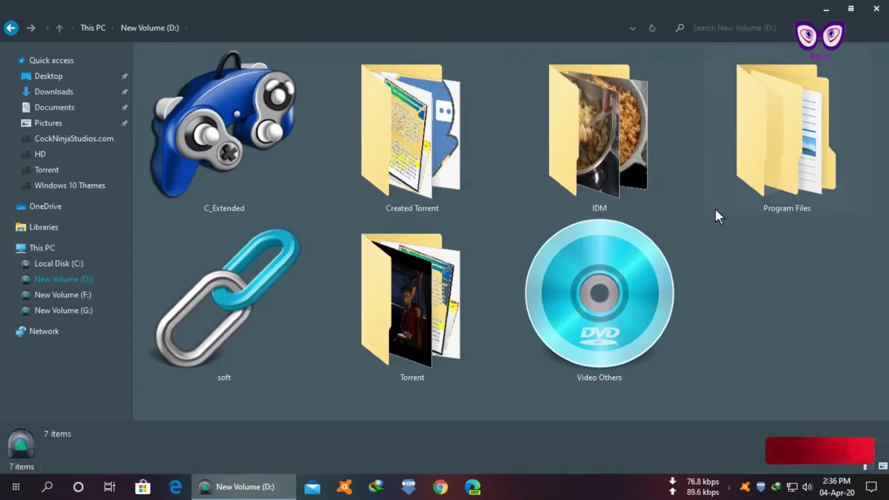
pyautogui.click(94, 30)
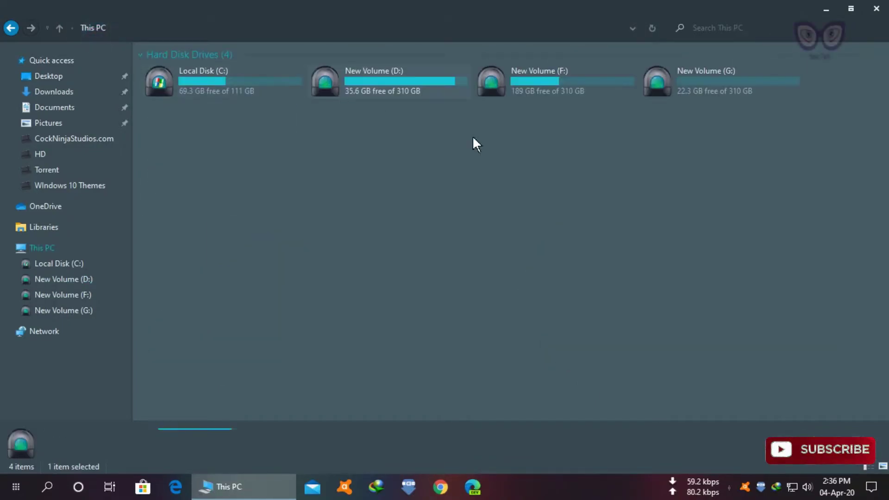
pyautogui.hotkey('alt', 'F4')
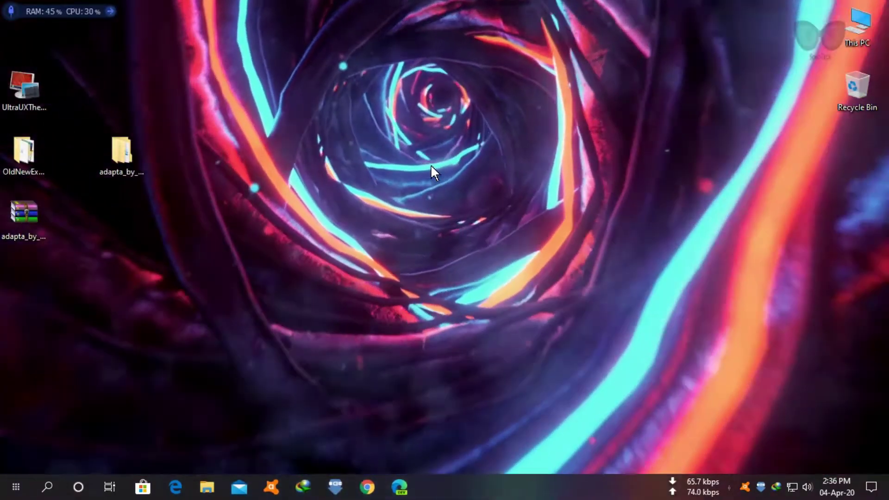
pyautogui.rightClick(431, 165)
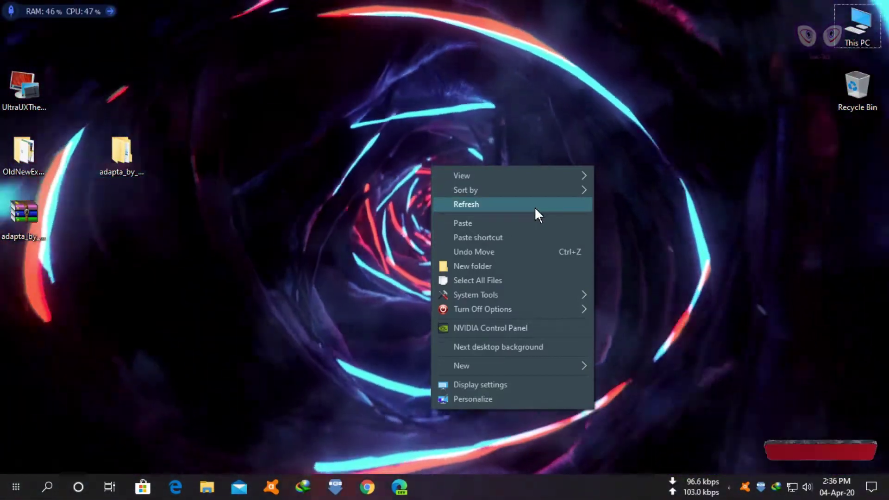
pyautogui.click(536, 209)
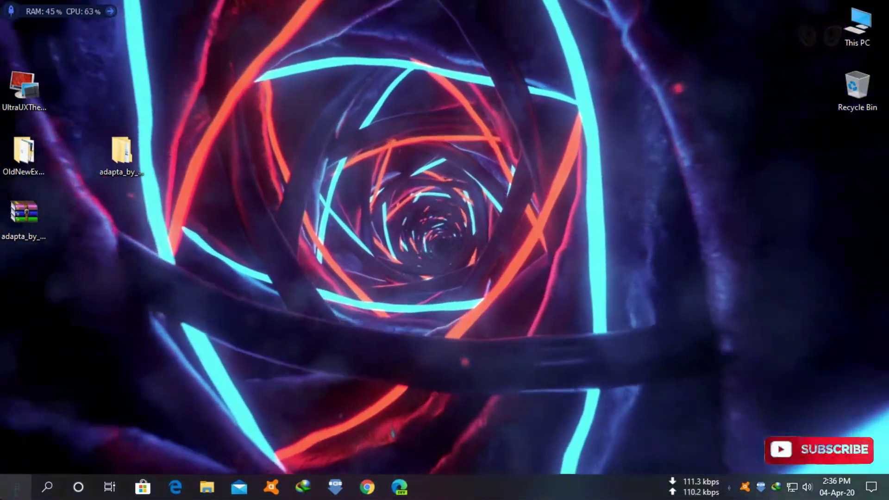
pyautogui.click(16, 487)
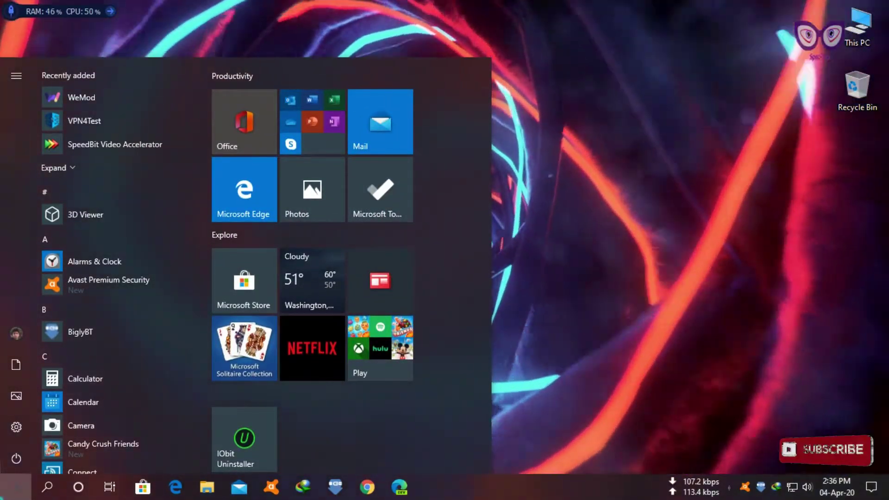
pyautogui.click(16, 486)
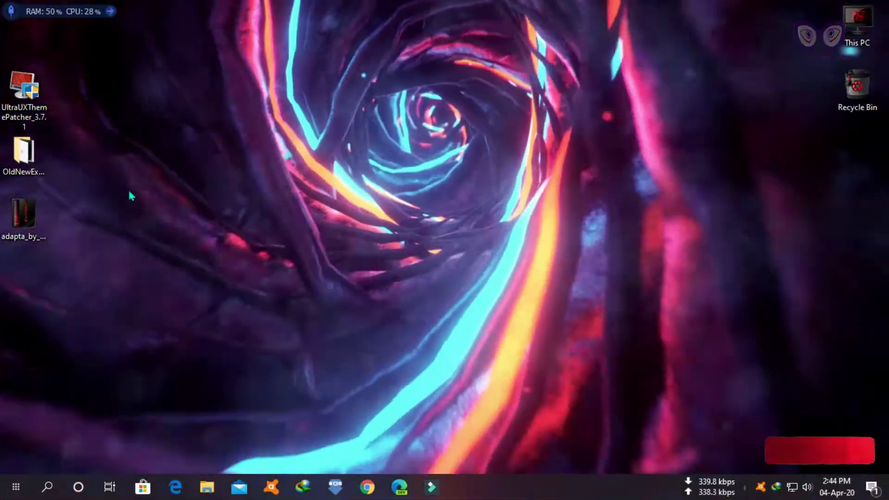
pyautogui.doubleClick(23, 153)
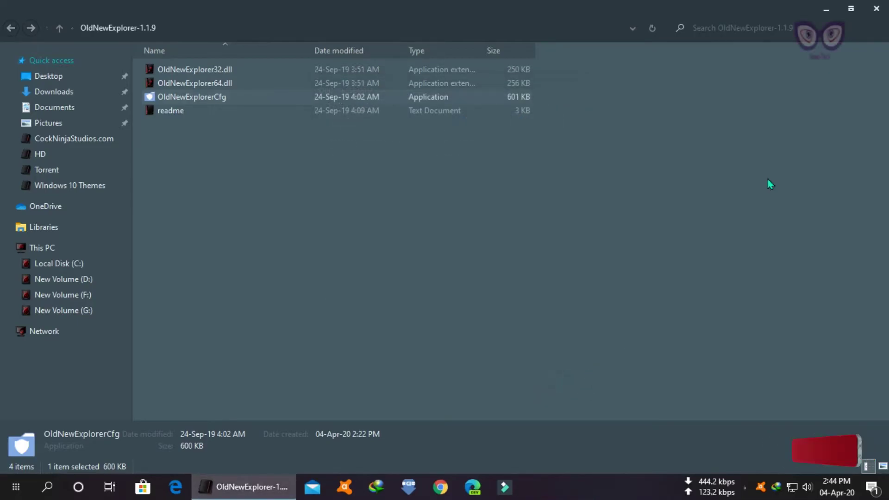
pyautogui.click(876, 8)
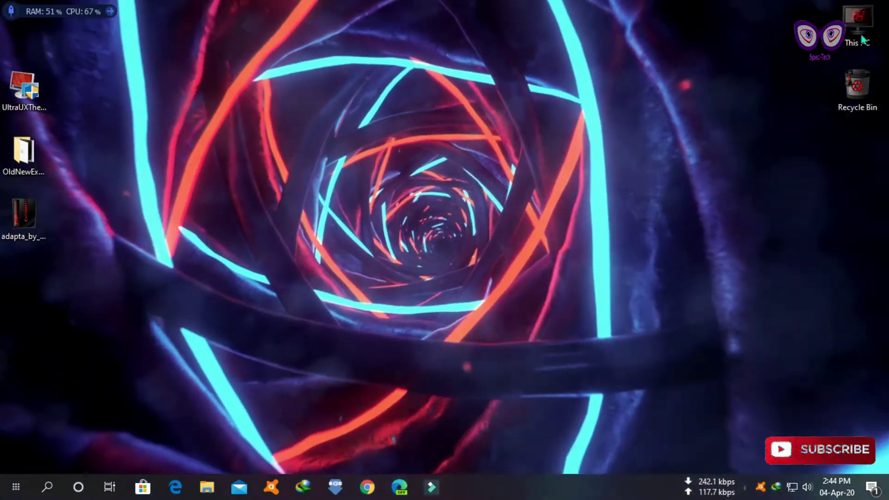
pyautogui.doubleClick(859, 37)
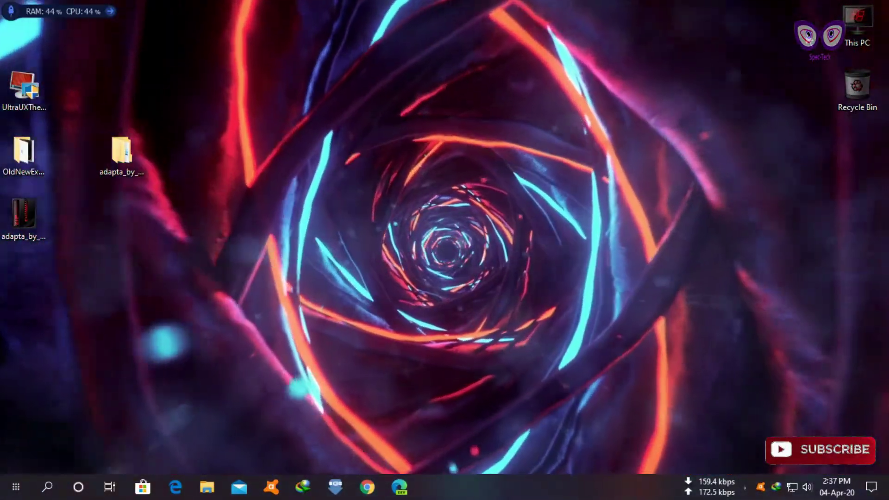
pyautogui.rightClick(443, 97)
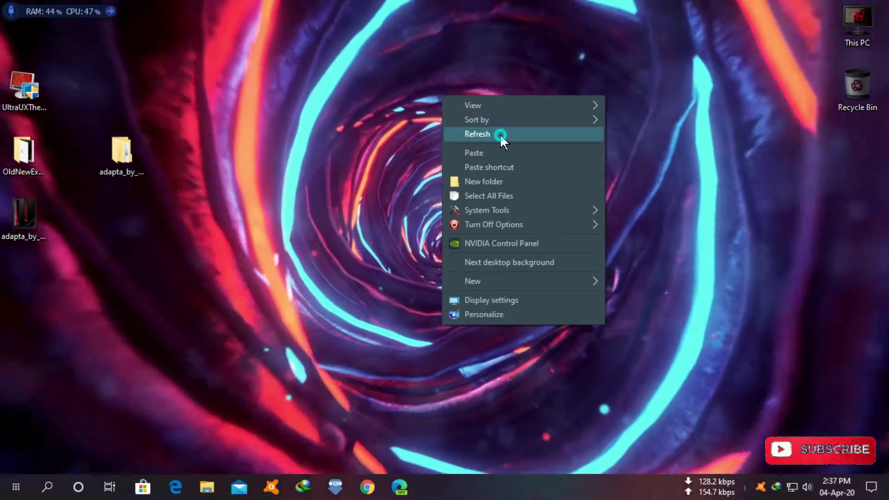
pyautogui.click(500, 133)
pyautogui.click(2, 488)
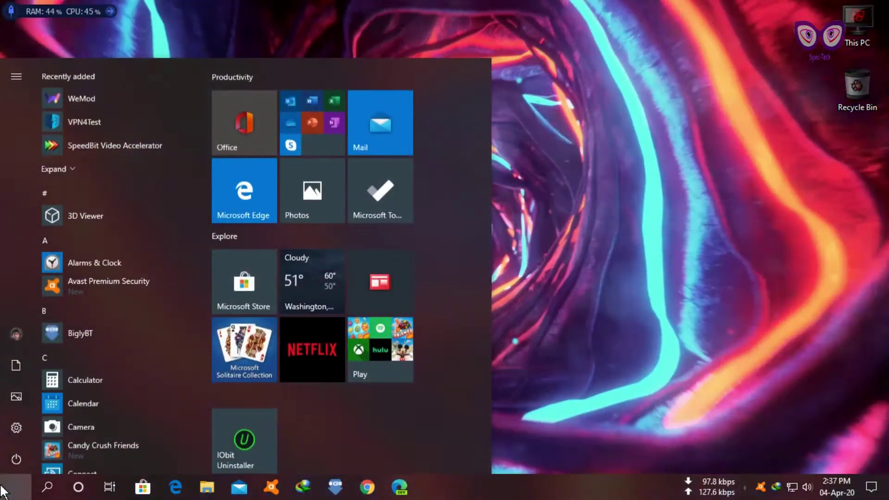
pyautogui.click(762, 155)
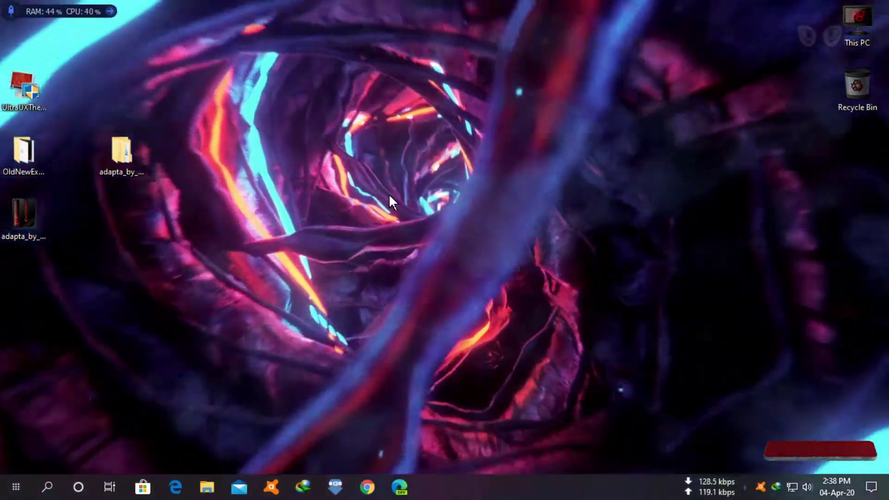